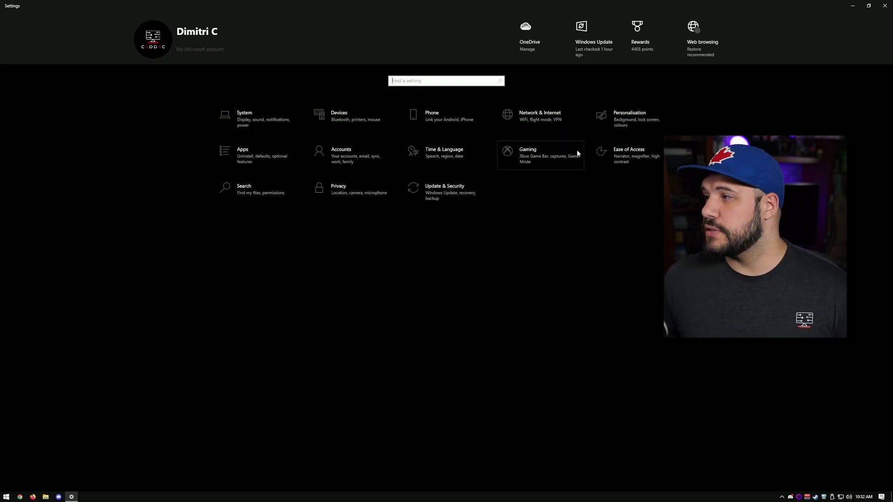
Go to Gaming > Captures in Windows Settings to see background recording and the clip folder
click(546, 159)
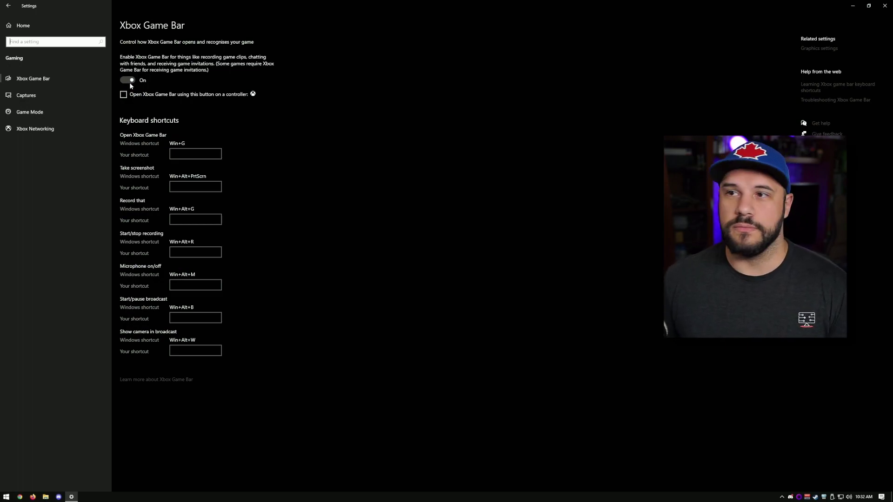
click(52, 98)
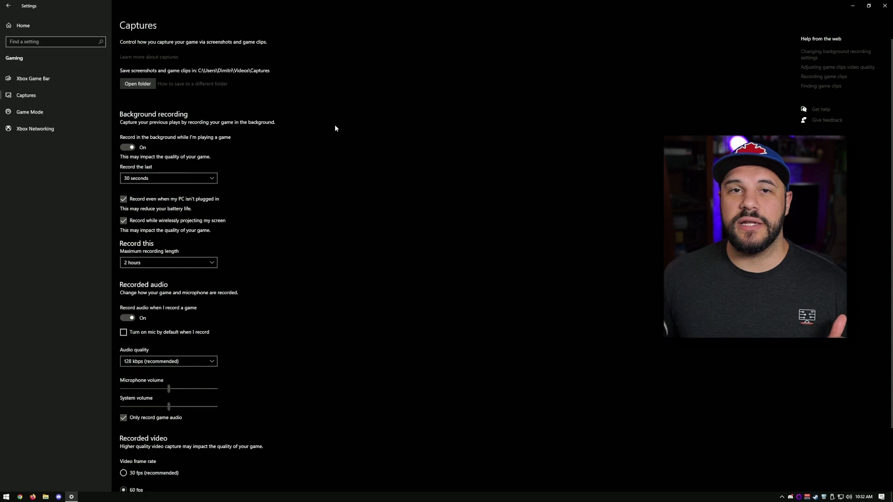
Check the 'Record the last' length options, keep 30 seconds, and scroll through the capture options
click(186, 177)
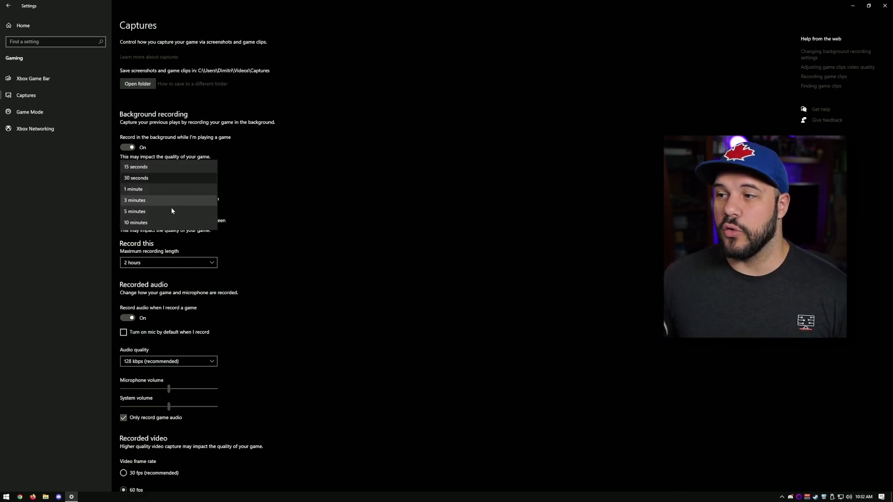
click(313, 157)
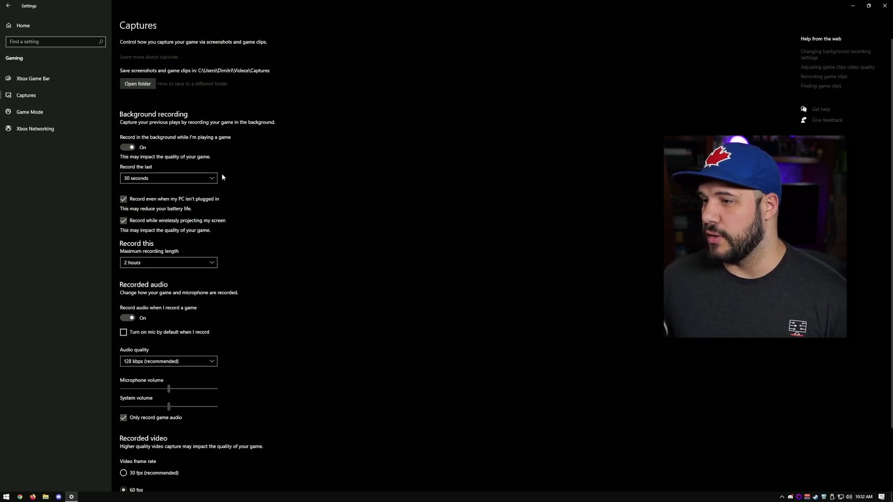
scroll(220, 178, down, 3)
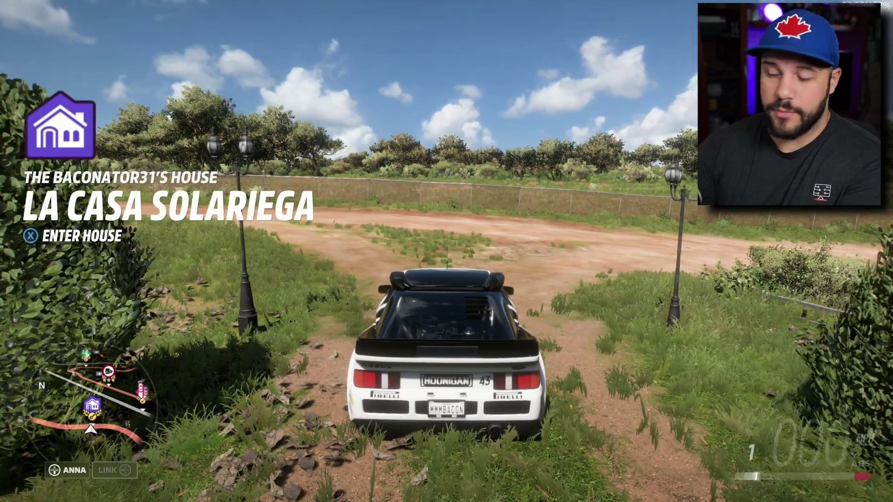
Save a 30-second Forza clip, close Gallery, shift the Capture widget left, and open Game Bar Settings
key(super+alt+g)
key(super+g)
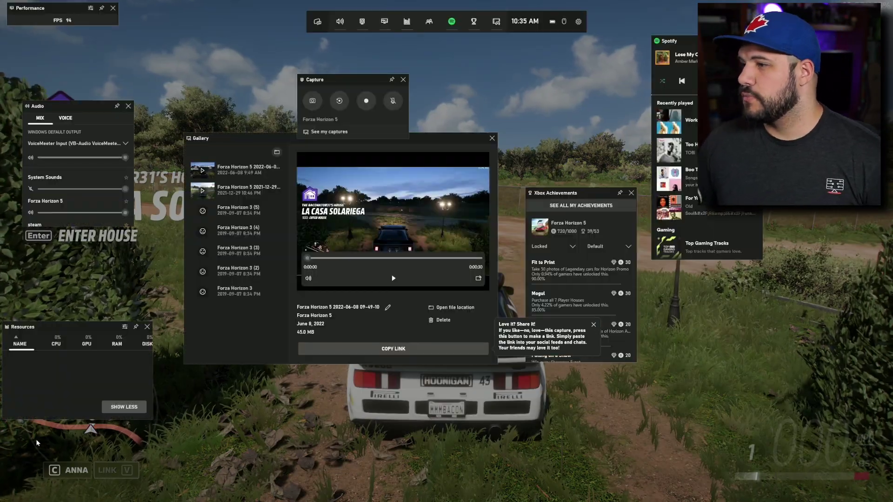
click(492, 139)
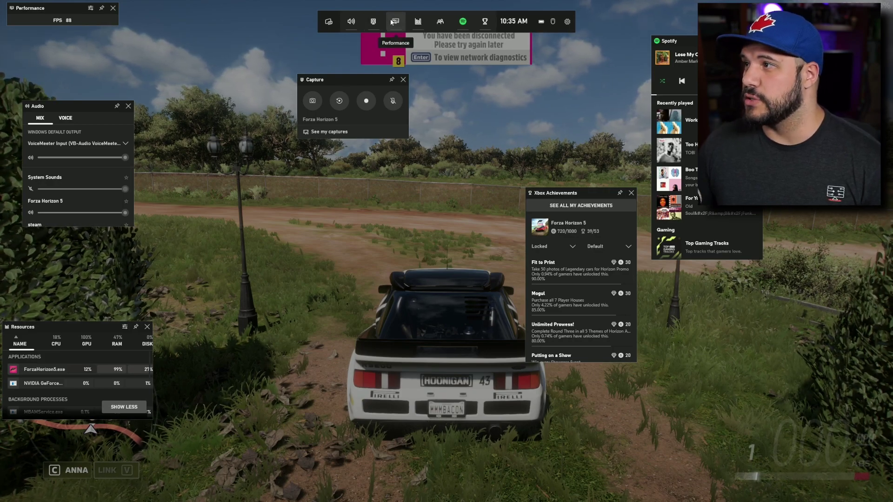
drag(350, 77, 331, 79)
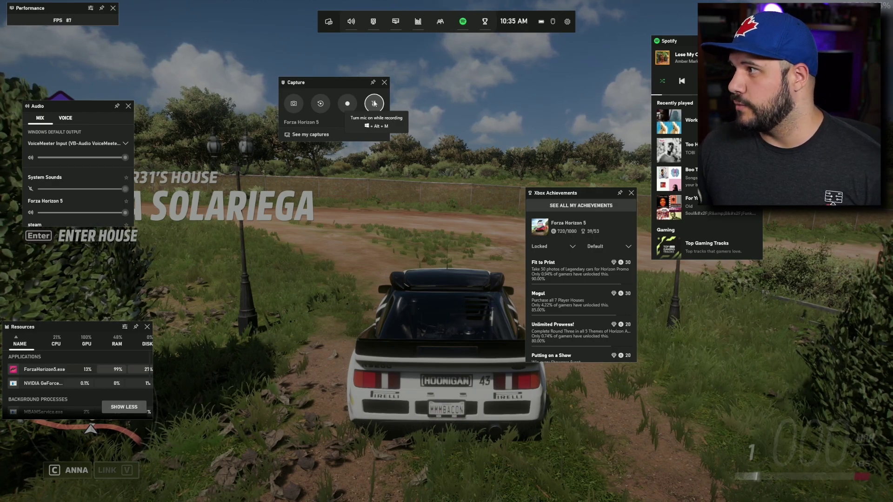
click(567, 21)
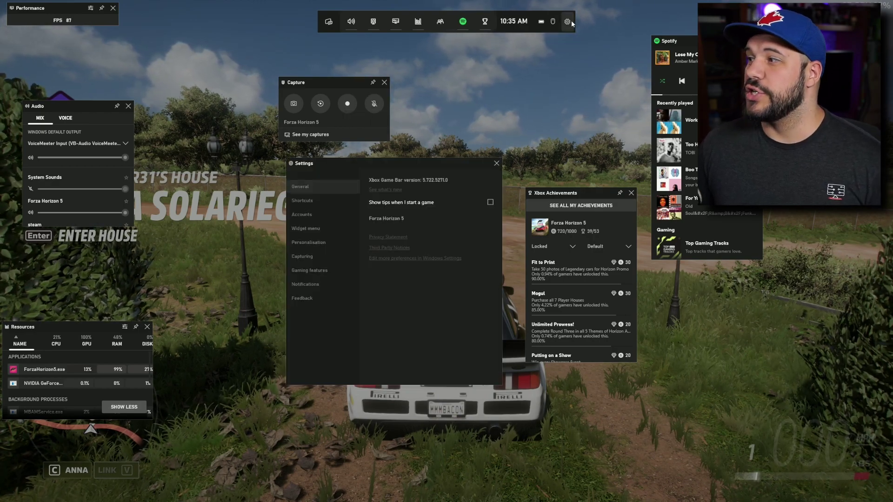
Confirm 'Record in the background' is ticked under Capturing, then close Game Bar Settings
click(302, 255)
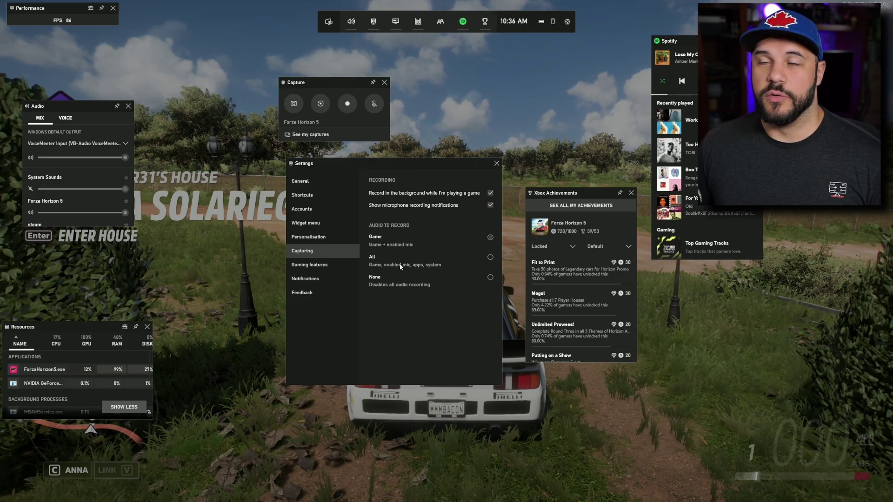
click(495, 163)
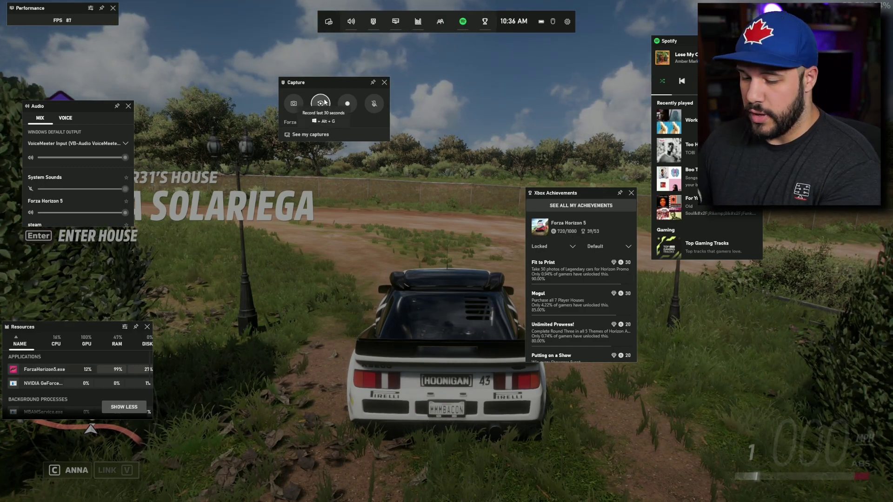
Hide the overlay, drive and save another Forza clip, then bring the overlay back
key(super+g)
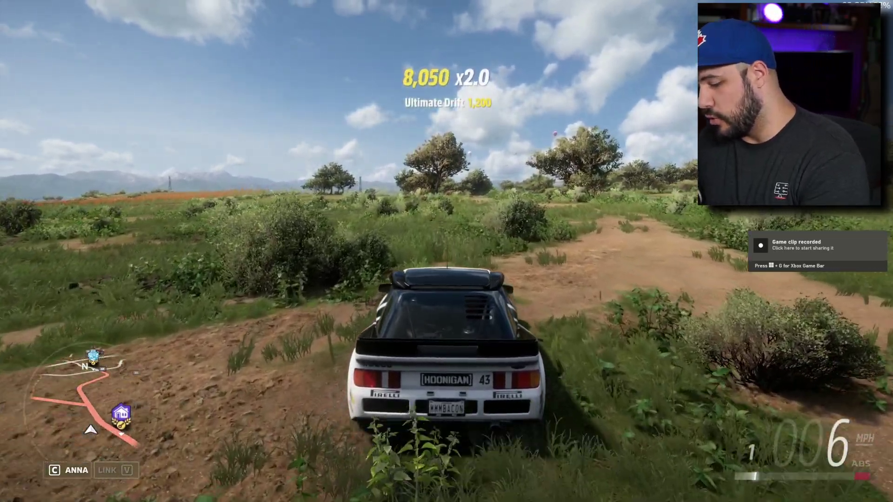
key(super+g)
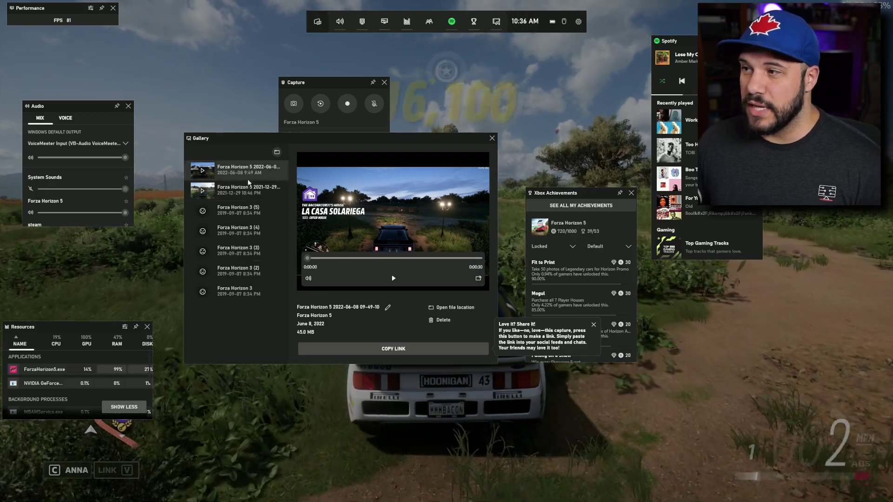
Open the Captures folder from Gallery and play the newest Forza .mp4 clip in VLC
click(277, 153)
click(435, 266)
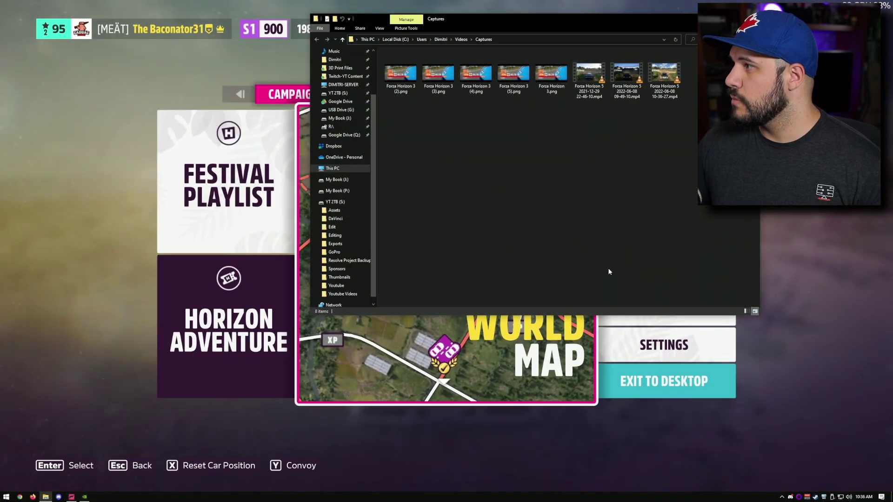
click(673, 70)
double_click(672, 70)
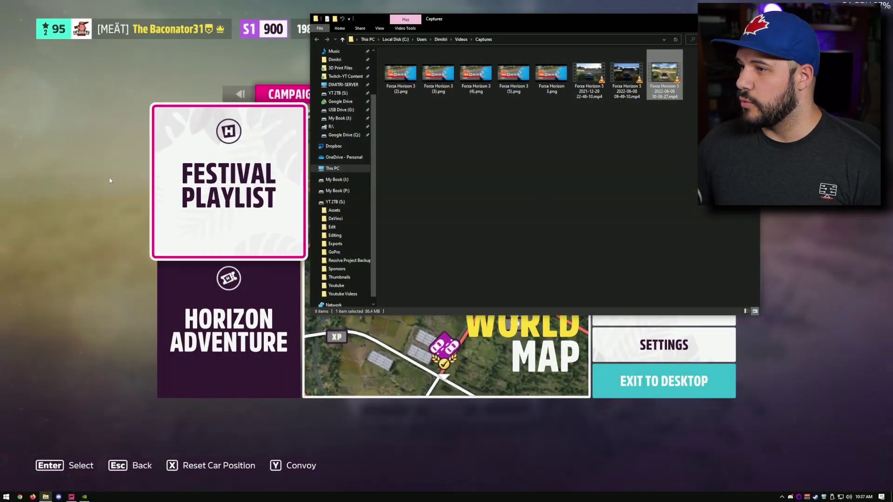
Over the Forza menu, skip the Gallery clip preview to about 9 and 20 seconds, then close Gallery
click(99, 179)
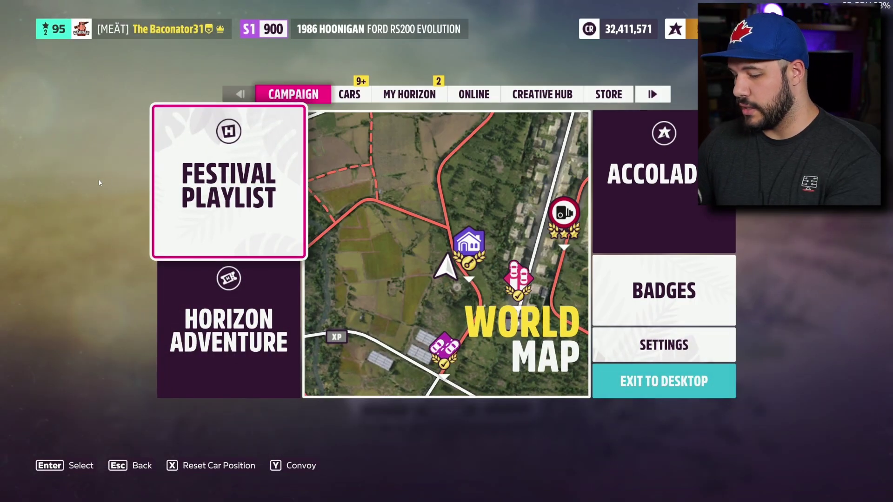
key(super+g)
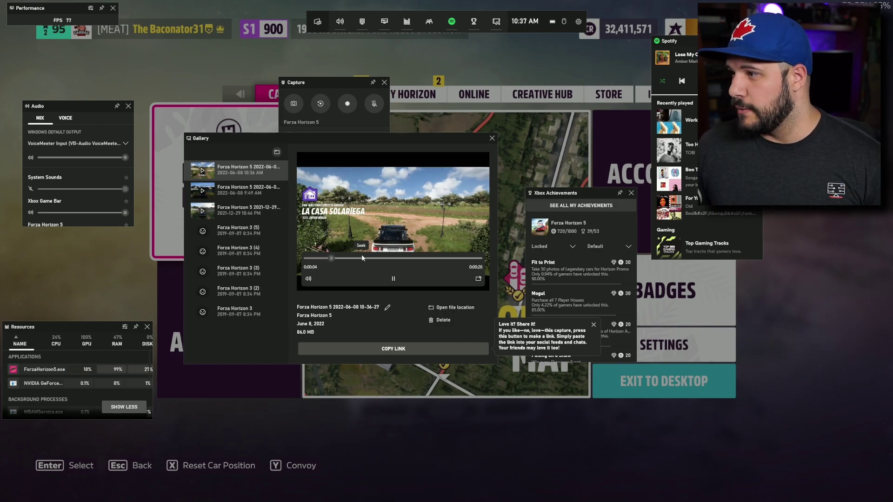
click(362, 259)
click(427, 258)
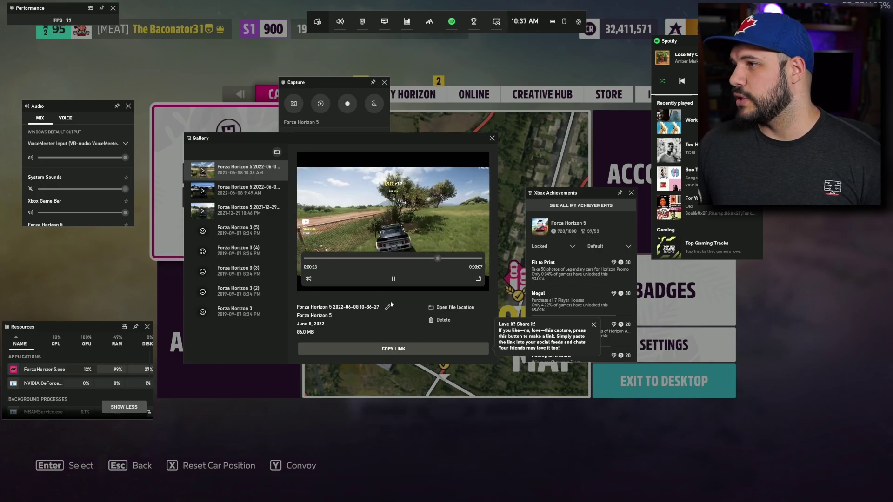
click(493, 138)
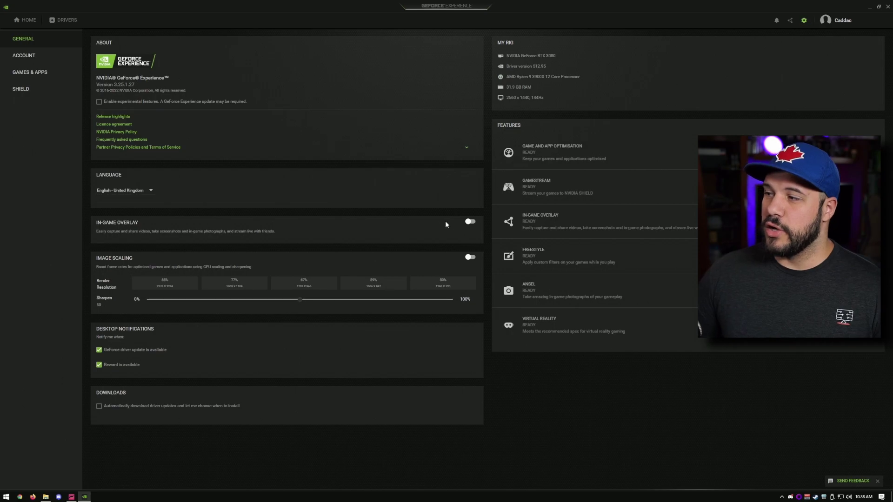
Enable GeForce Experience's In-Game Overlay and browse its HUD layout and Recordings settings pages
click(472, 222)
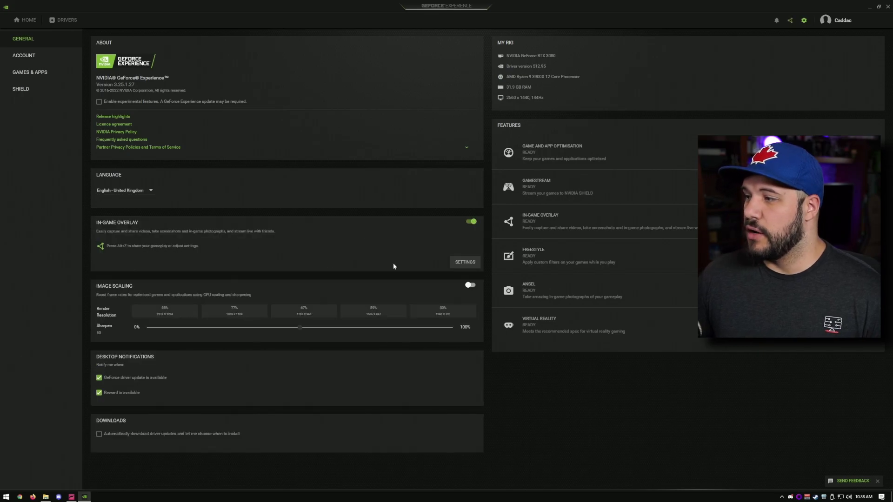
click(466, 262)
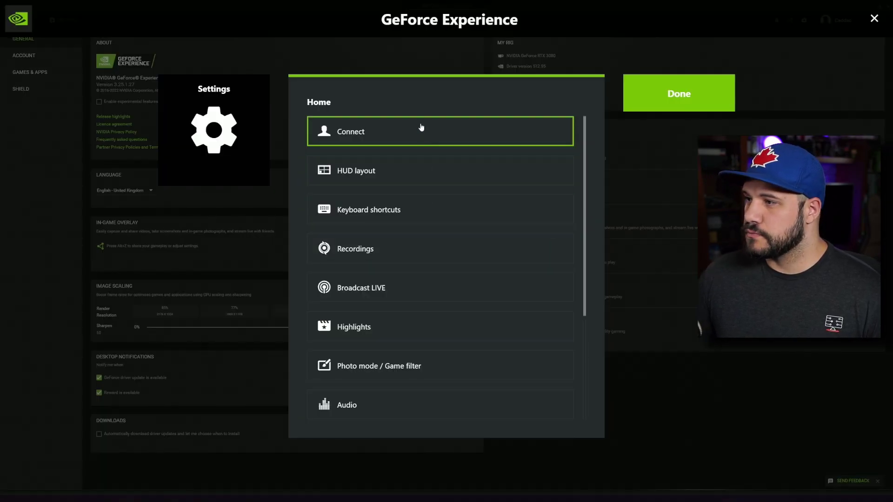
click(419, 170)
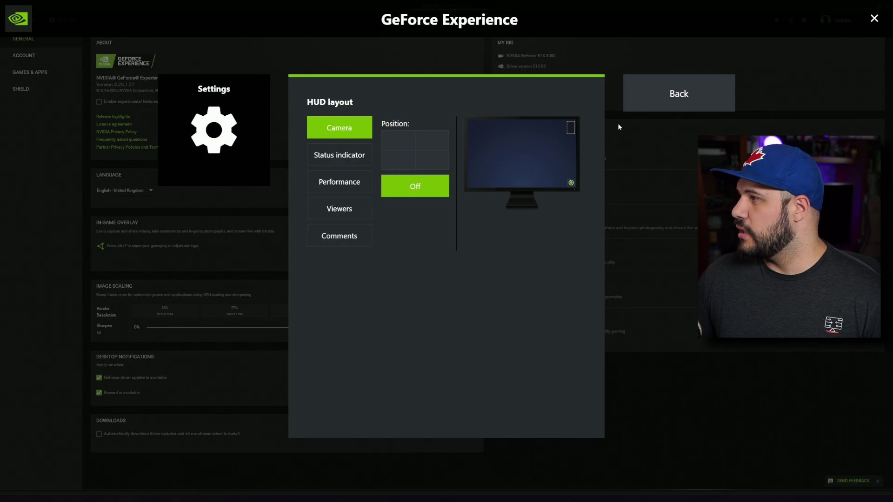
click(628, 108)
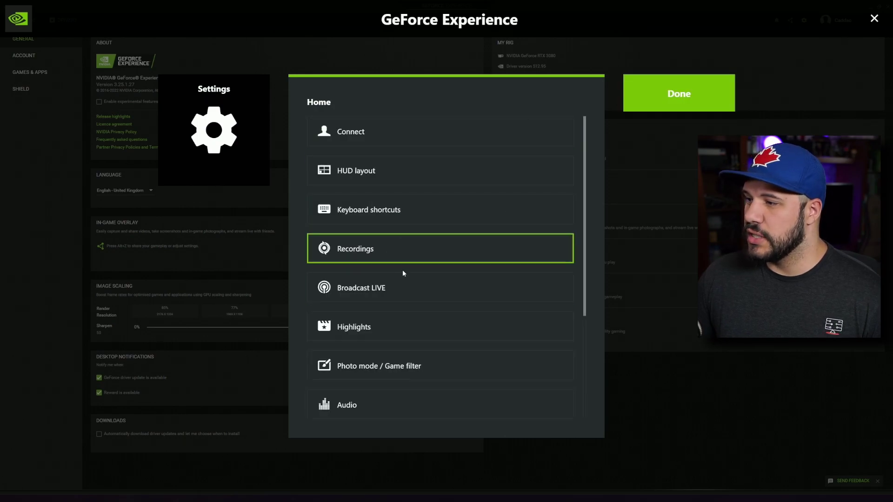
click(401, 244)
click(644, 94)
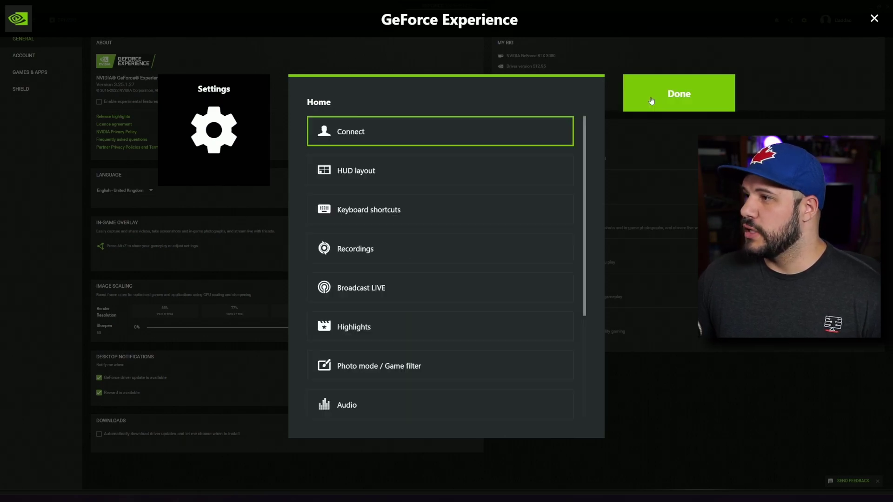
click(643, 93)
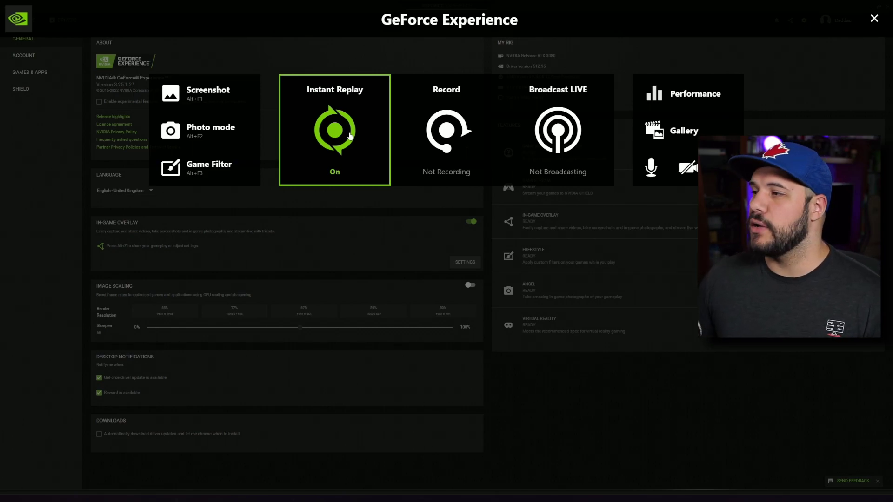
Switch Instant Replay off and bring up the overlay's Settings home list
click(350, 135)
click(337, 197)
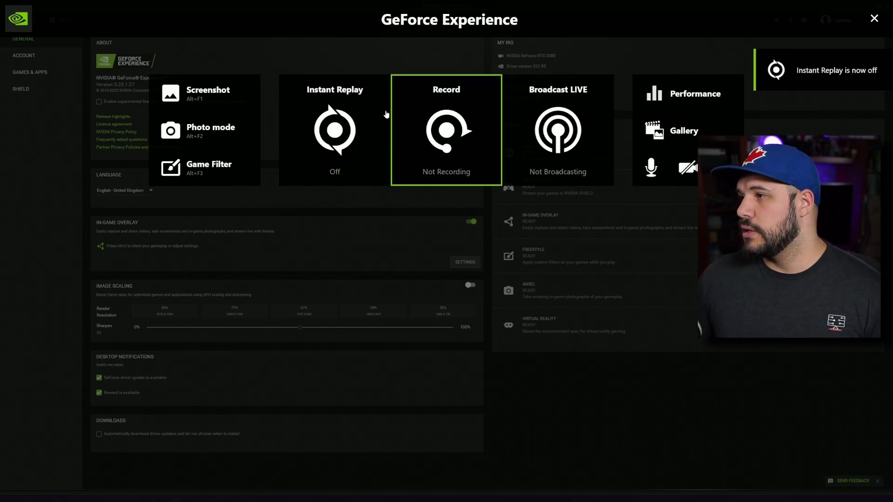
click(803, 21)
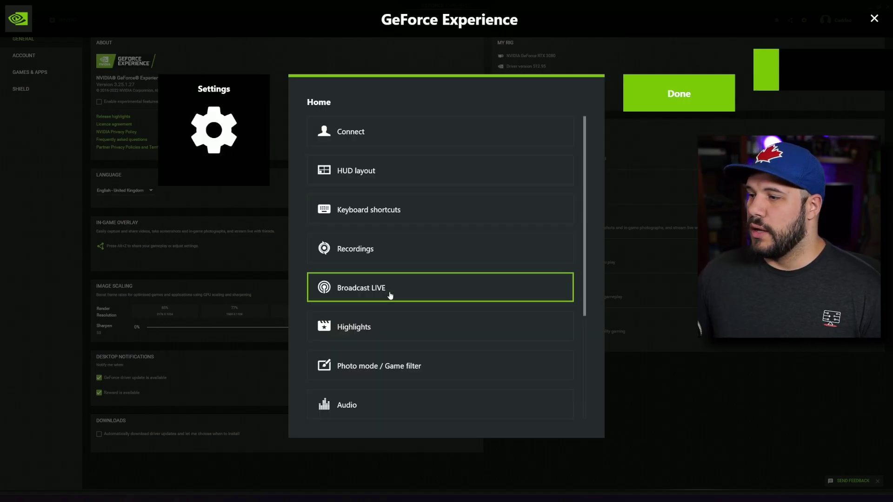
Look over the Recordings page and the full list of capture keyboard shortcuts
click(395, 260)
key(Escape)
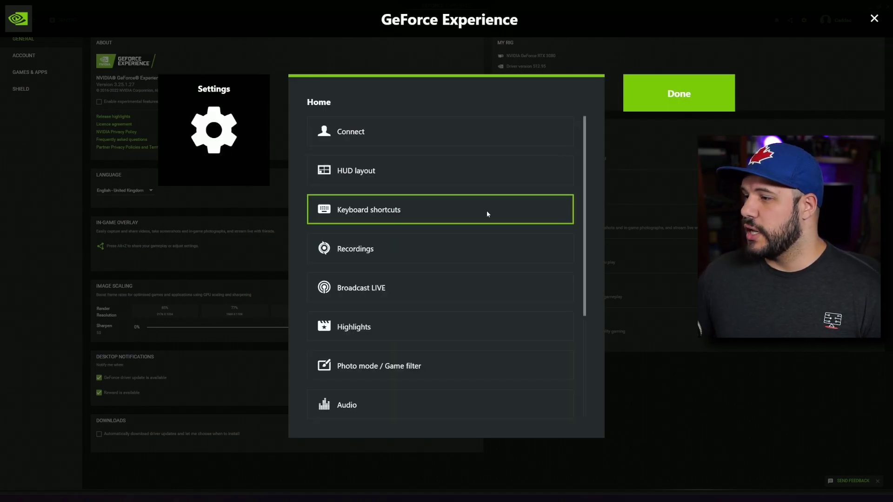
click(419, 208)
scroll(400, 275, down, 2)
scroll(402, 278, down, 2)
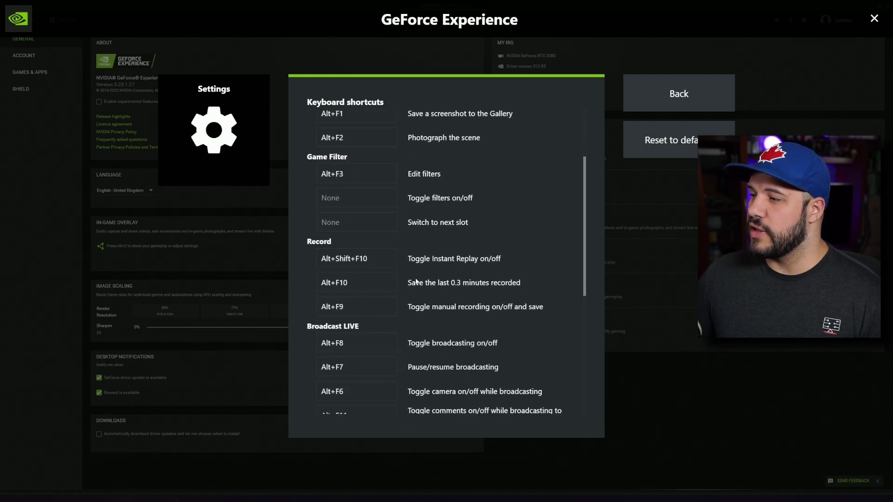
click(686, 97)
Set Instant Replay to 0.25 minutes, High quality, in-game resolution and 60 FPS under Video capture
scroll(427, 261, down, 3)
click(367, 341)
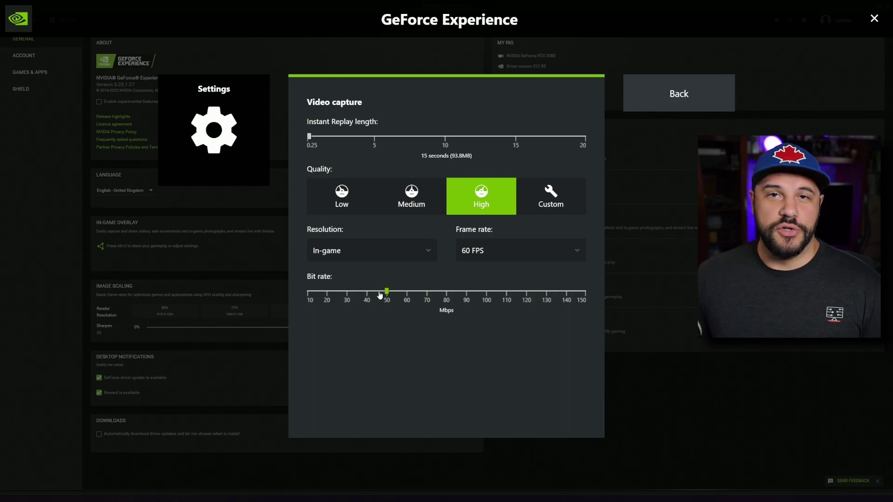
click(672, 95)
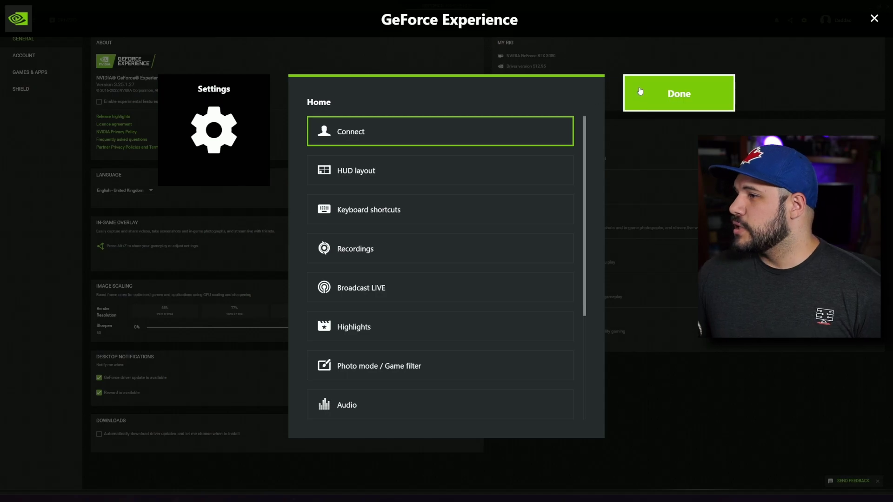
click(642, 92)
Switch GeForce Experience Instant Replay back on
click(324, 116)
click(313, 197)
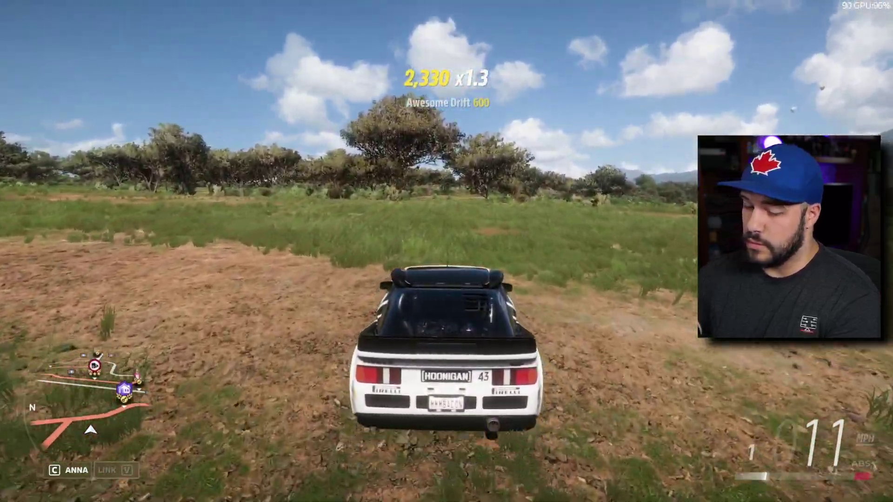
Open the Forza Horizon 5 clips folder in File Explorer from the GeForce overlay's Gallery
key(alt+z)
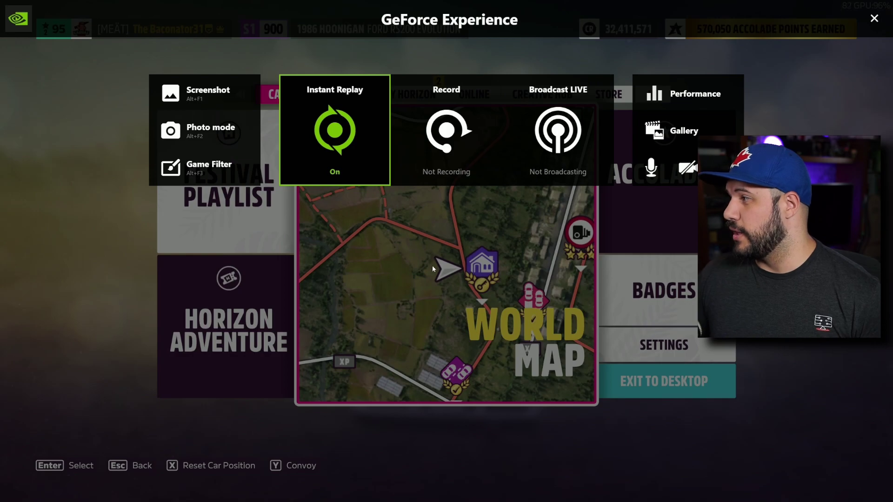
click(684, 131)
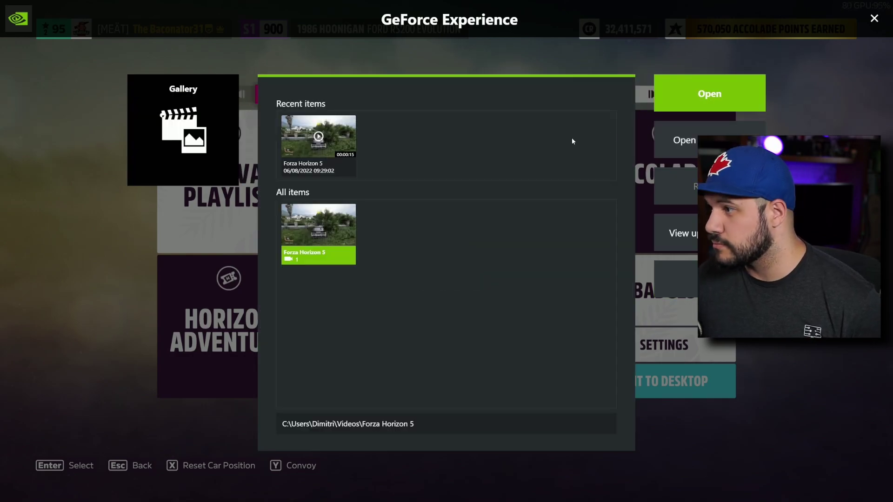
click(684, 140)
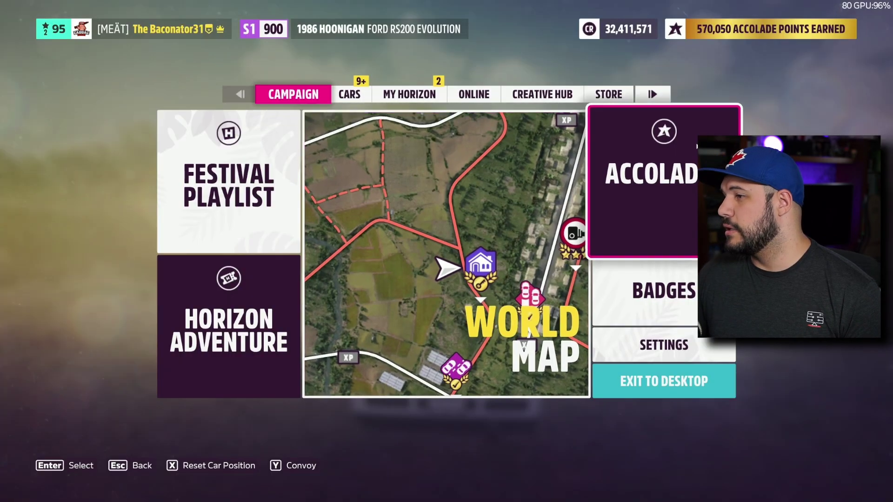